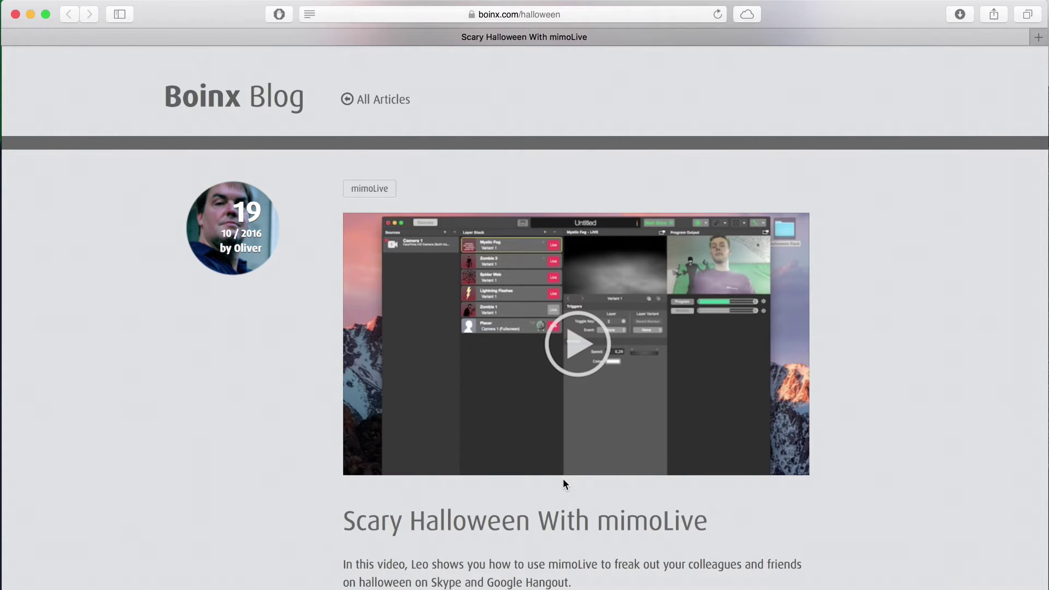
Scroll the blog post to the Download mimoLive Halloween Pack button and the recipe list.
scroll(564, 481, down, 10)
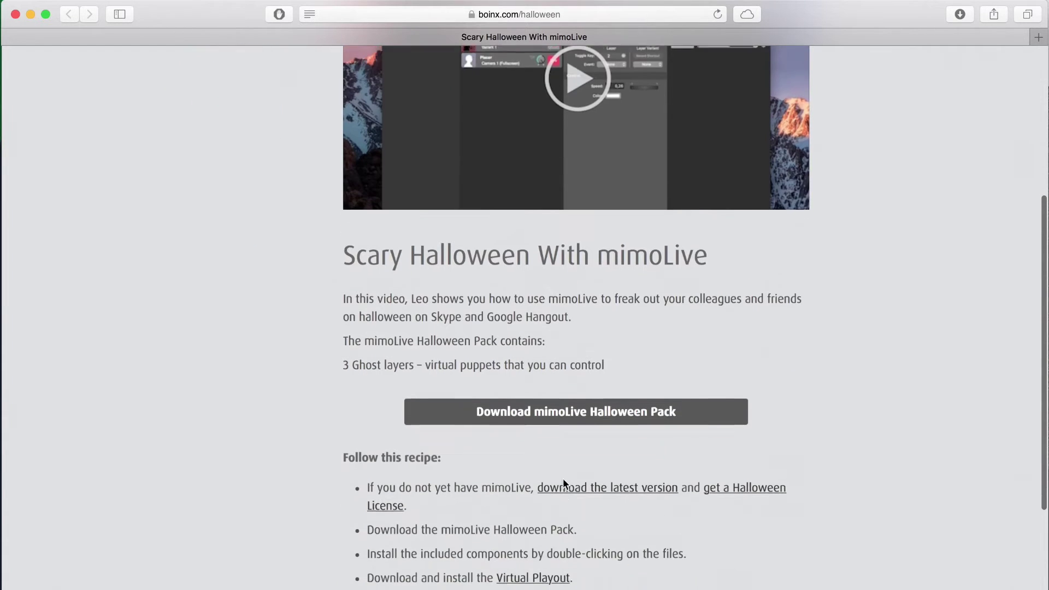
scroll(565, 471, up, 1)
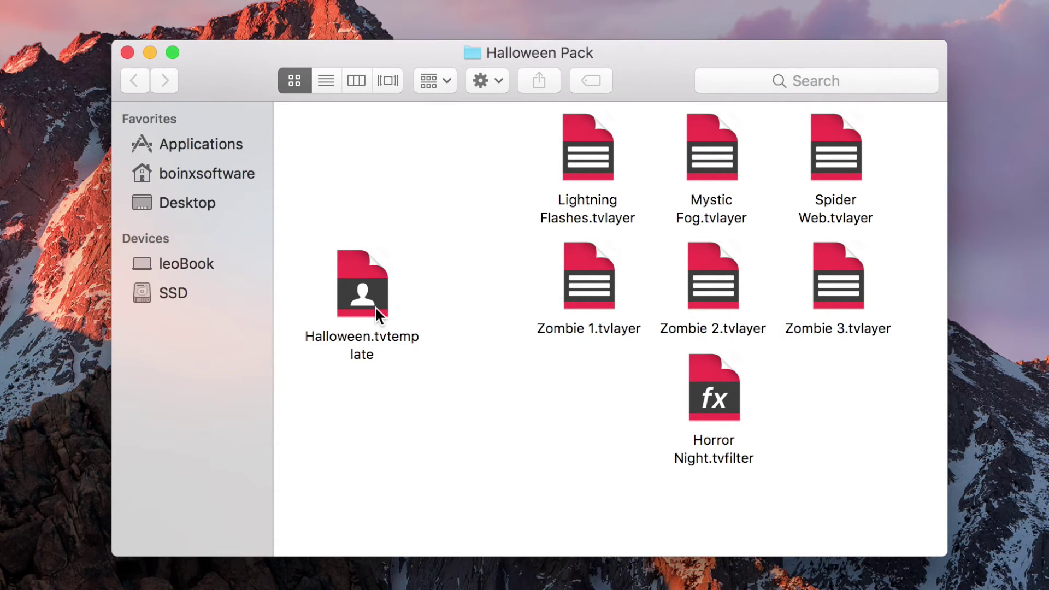
Import Halloween.tvtemplate from the Halloween Pack folder into mimoLive and confirm the import.
double_click(375, 306)
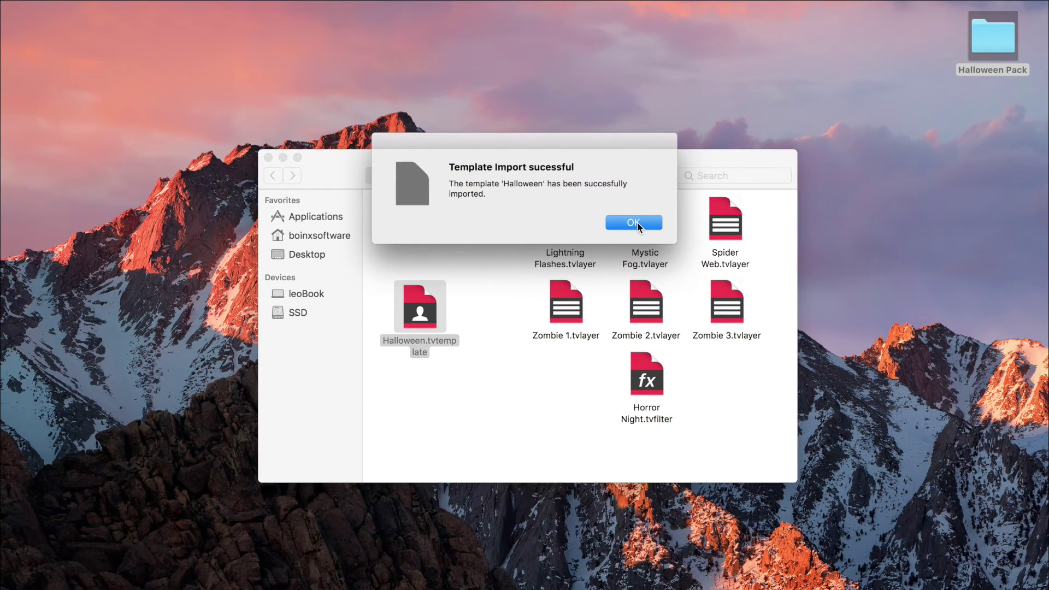
click(636, 222)
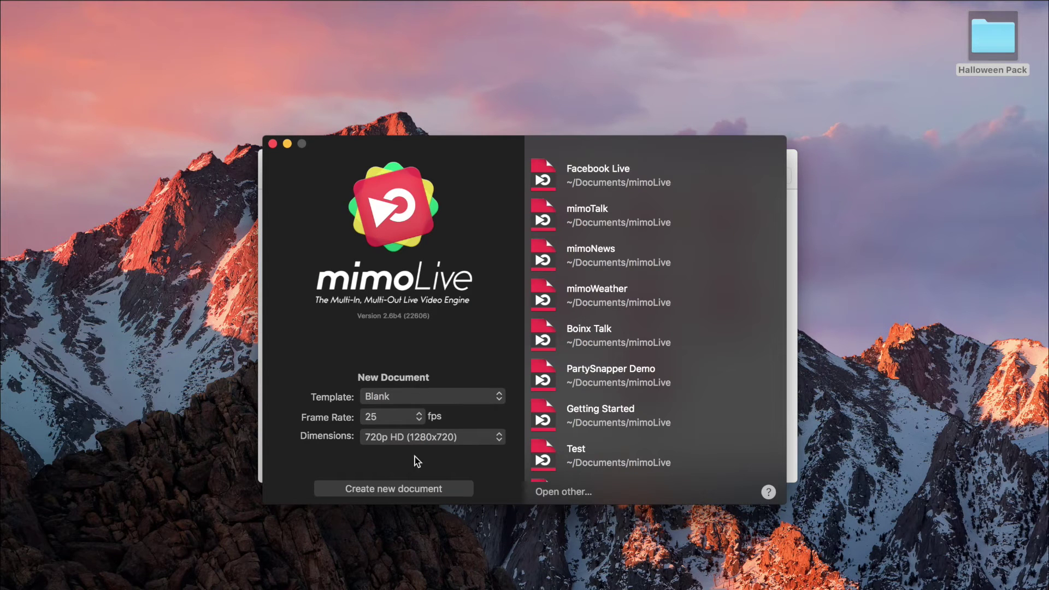
Create a new mimoLive document with Template set to Halloween.
click(409, 399)
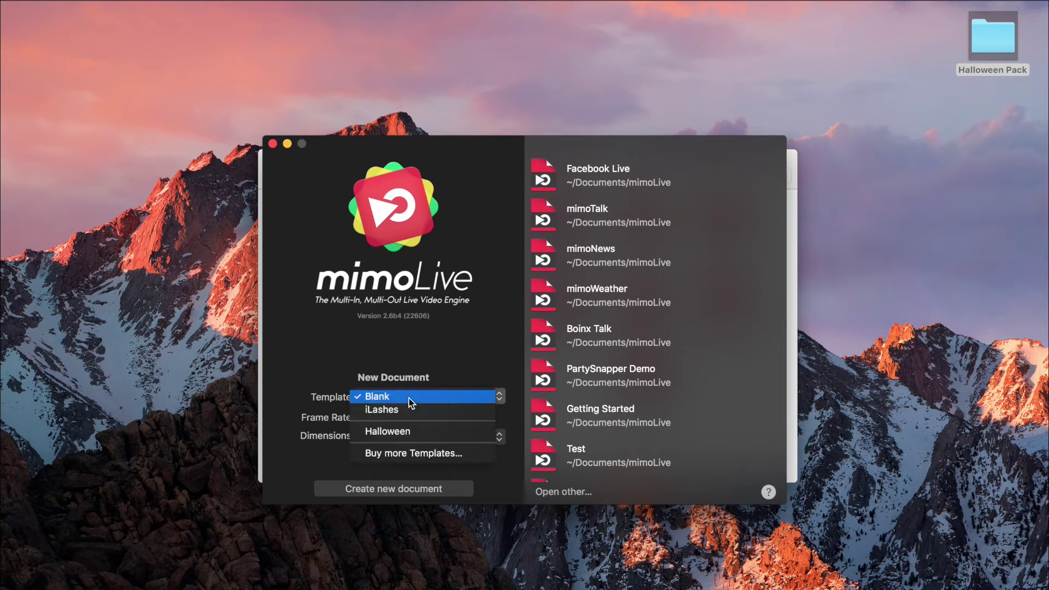
click(400, 432)
click(398, 490)
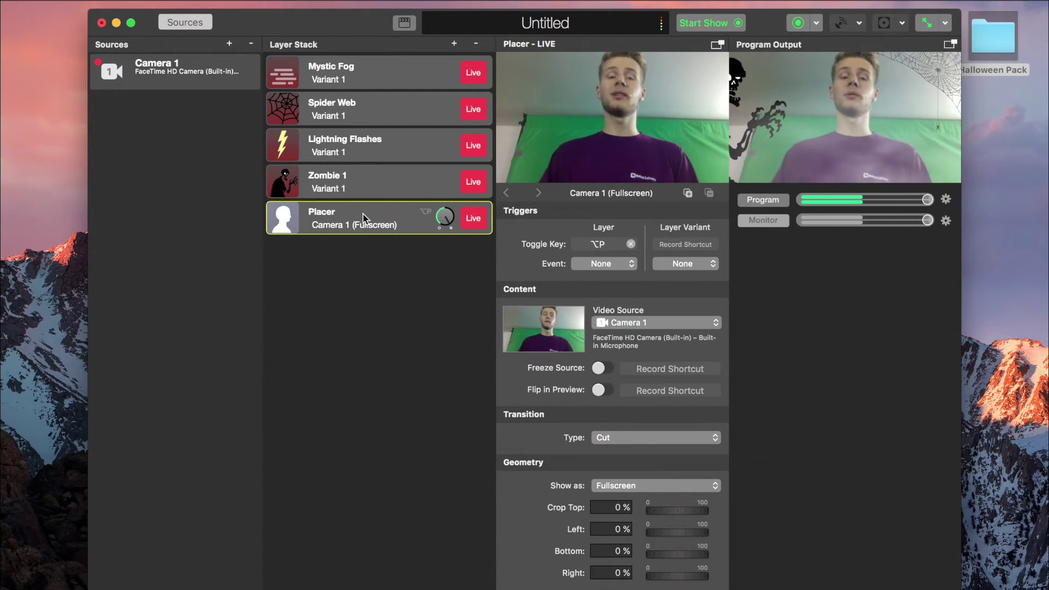
Trigger Zombie 1's Grab, lower the Mystic Fog speed, and set Spider Web size to 433 px.
click(370, 191)
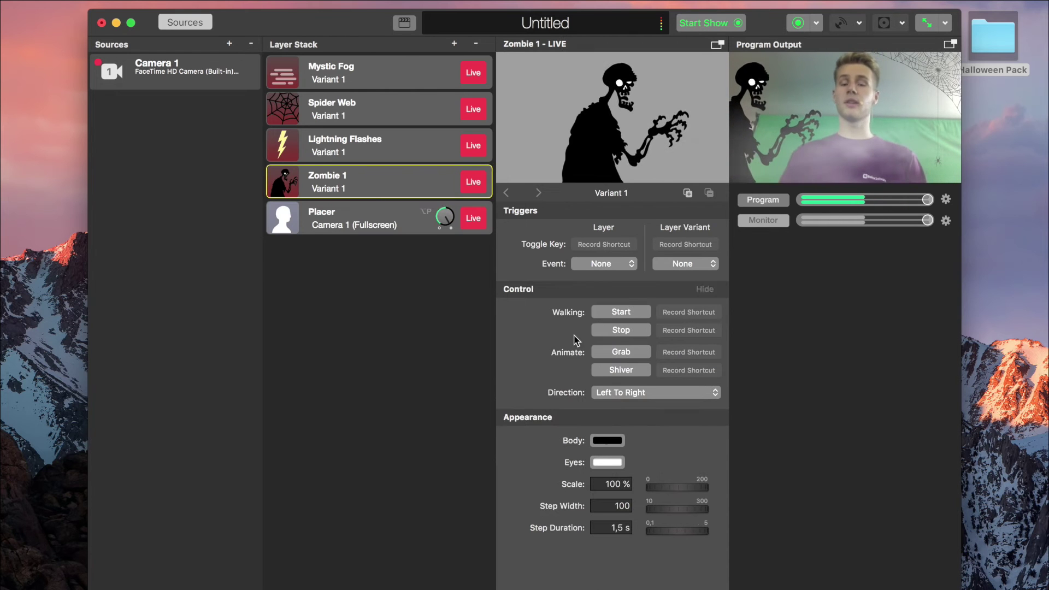
click(616, 355)
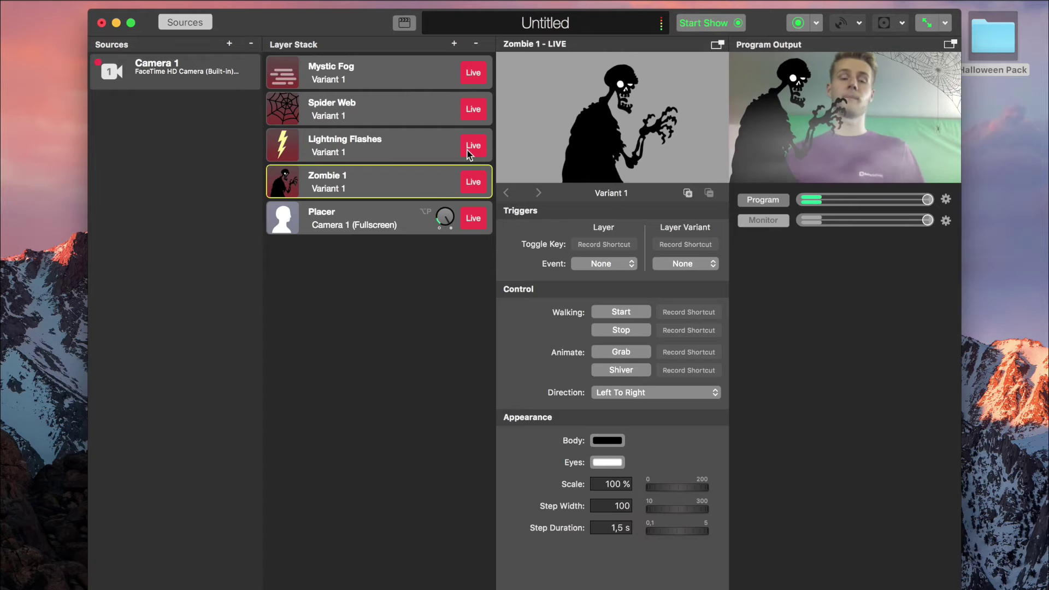
click(376, 85)
click(684, 316)
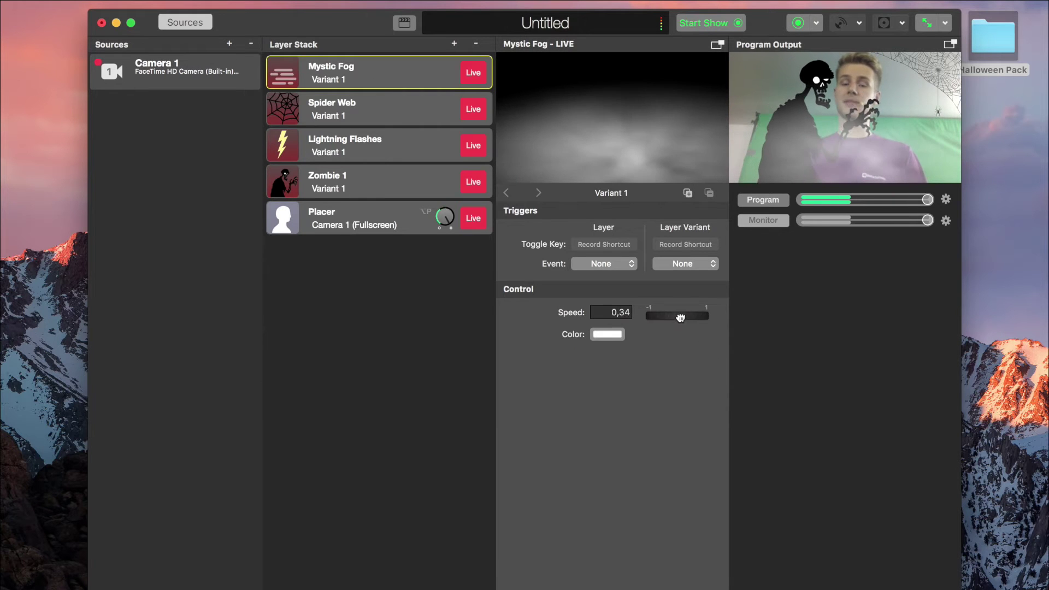
click(323, 103)
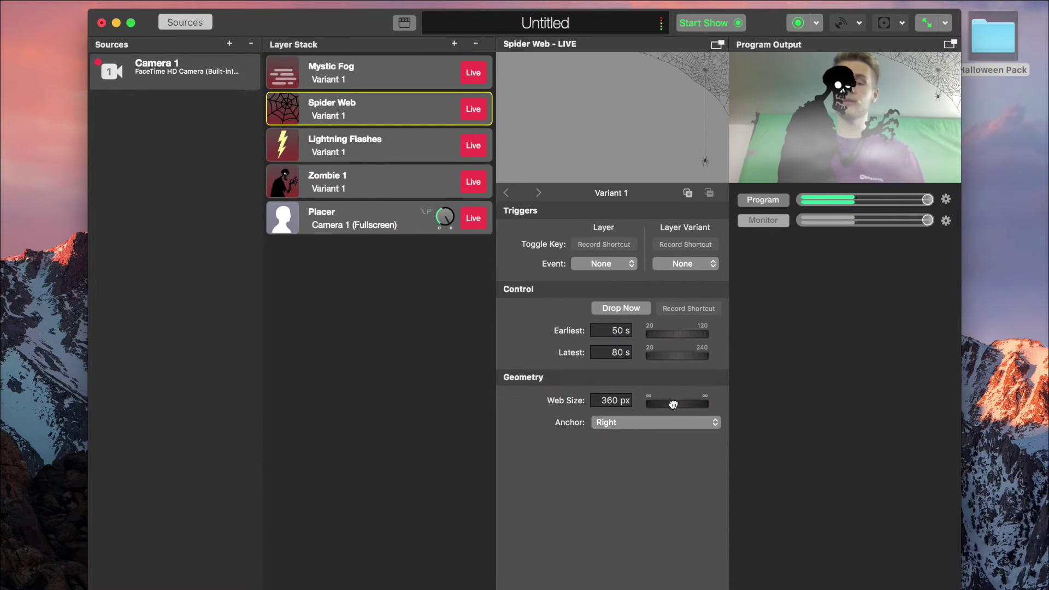
drag(677, 405, 727, 408)
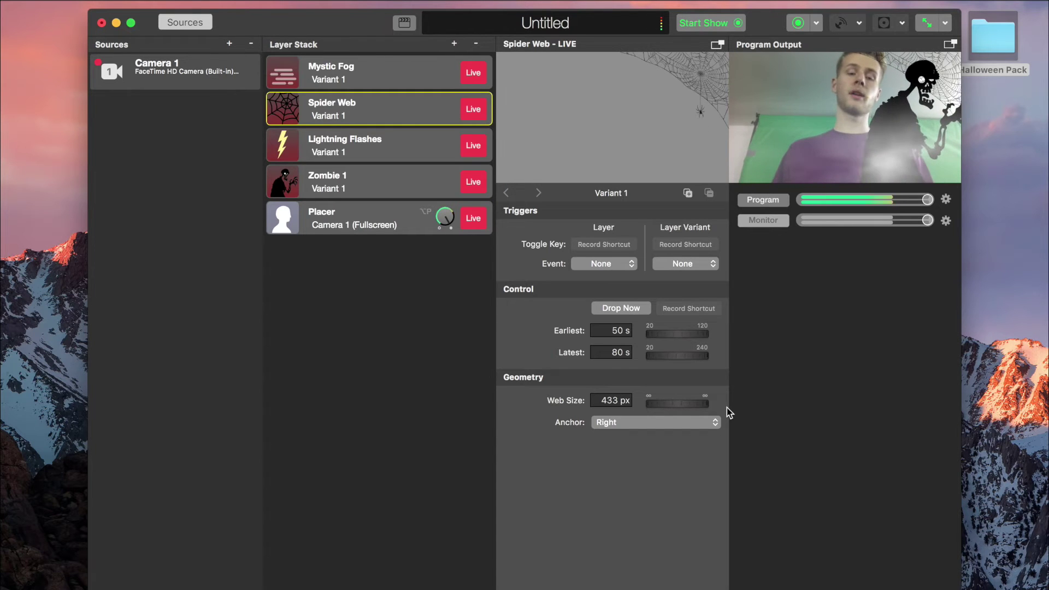
Add the Zombie 3 layer to the Layer Stack from the halloween layer search.
key(super+Tab)
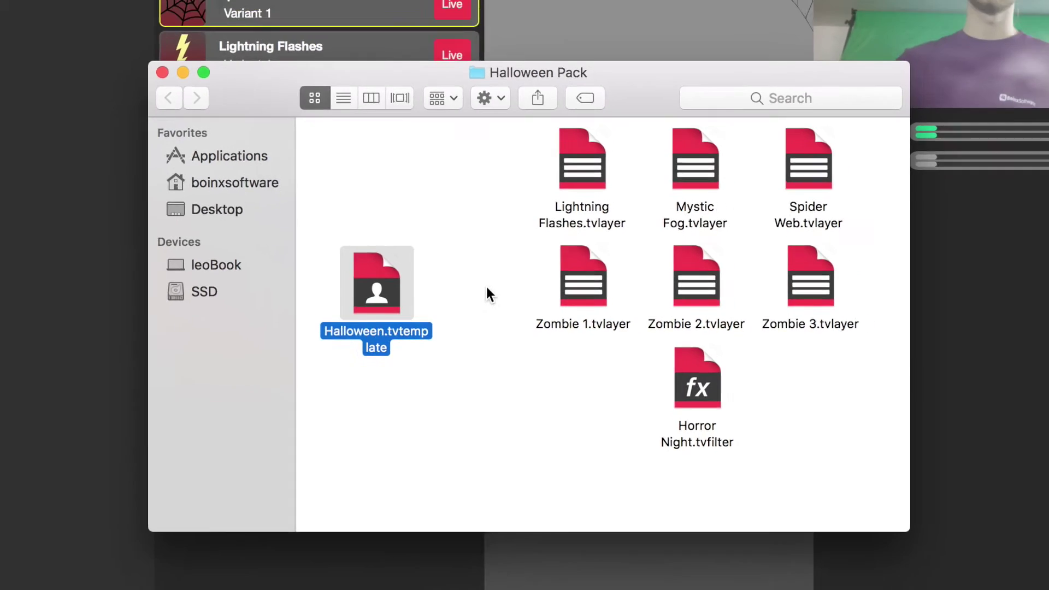
key(super+Tab)
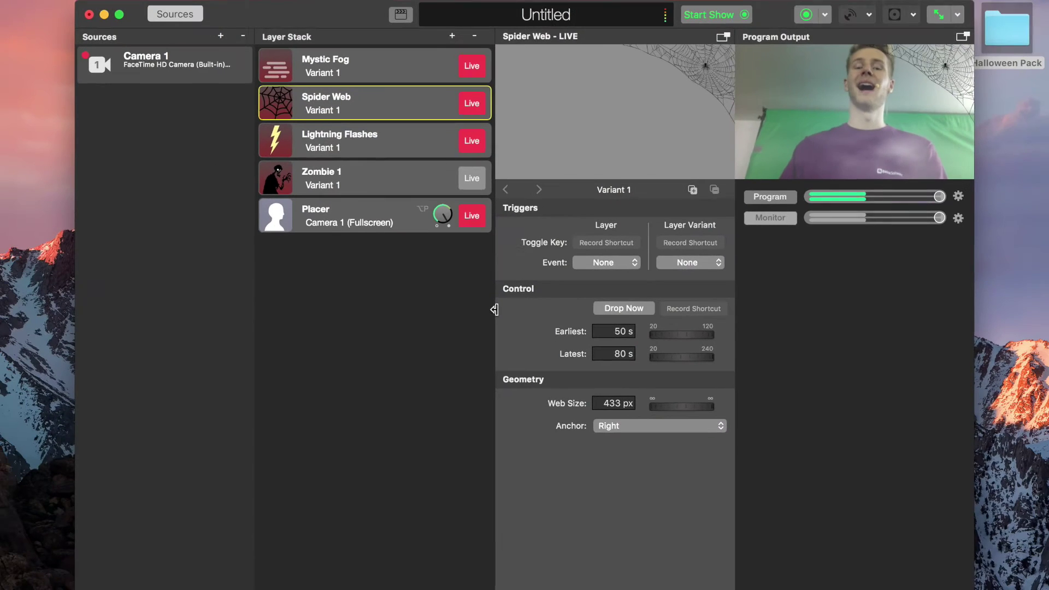
click(453, 44)
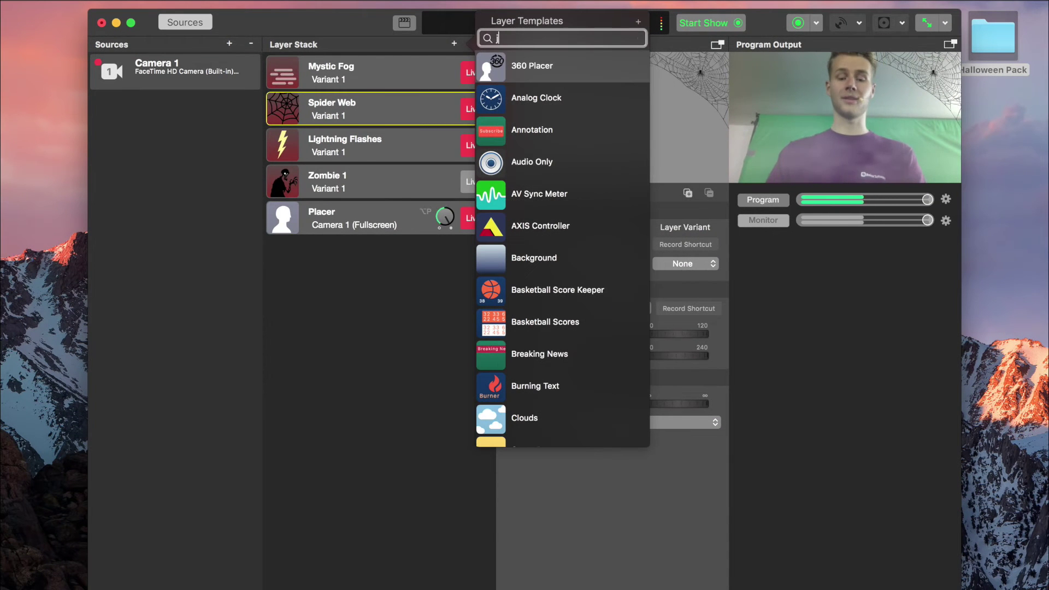
text(halloween)
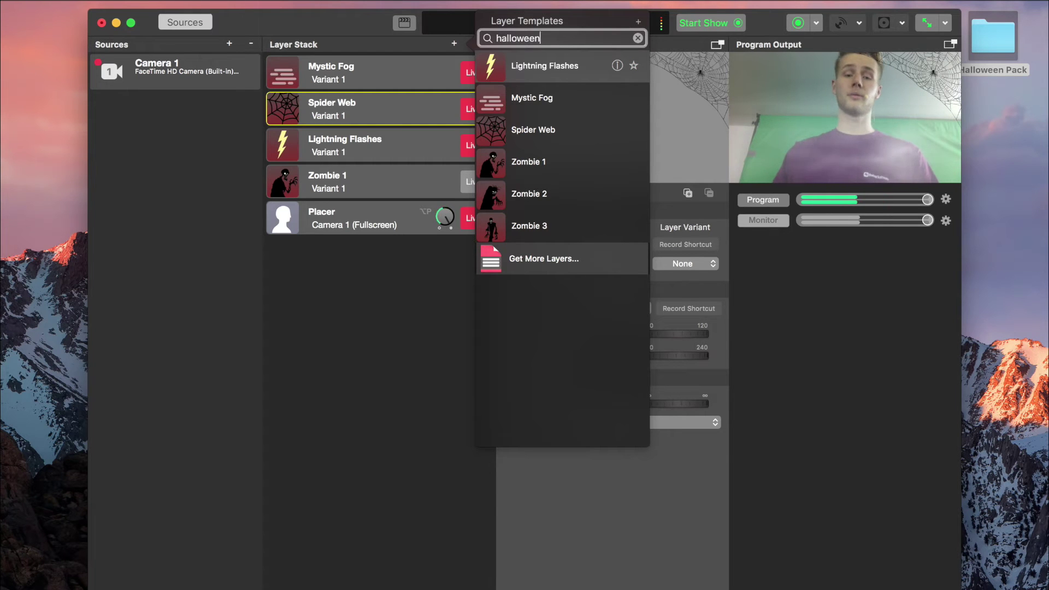
double_click(532, 214)
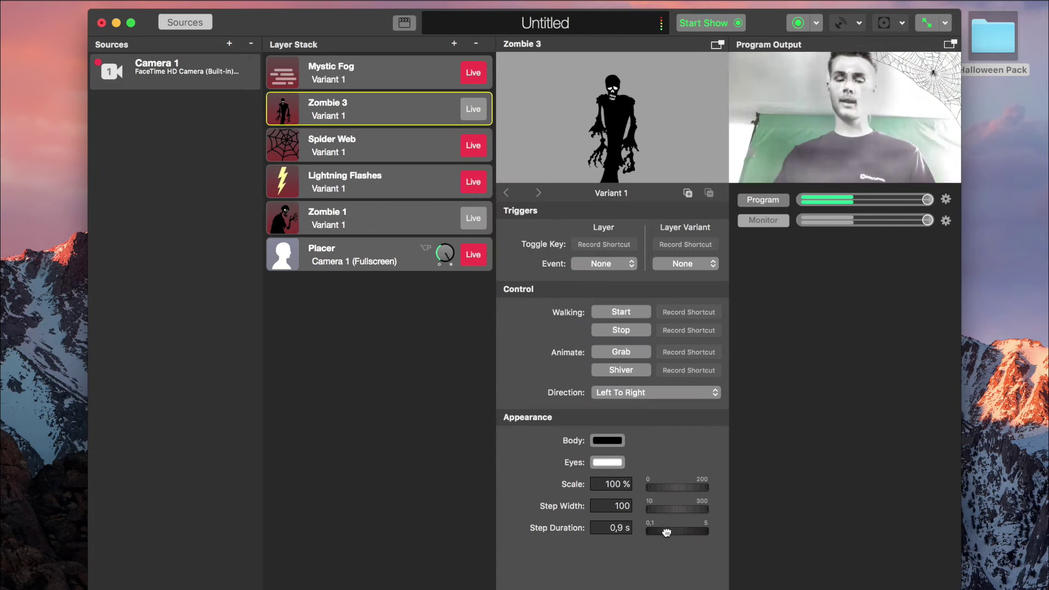
Set Zombie 3 to 0,6 s step duration and 76 % scale, and put it live.
drag(674, 529, 665, 531)
drag(678, 487, 670, 486)
click(468, 115)
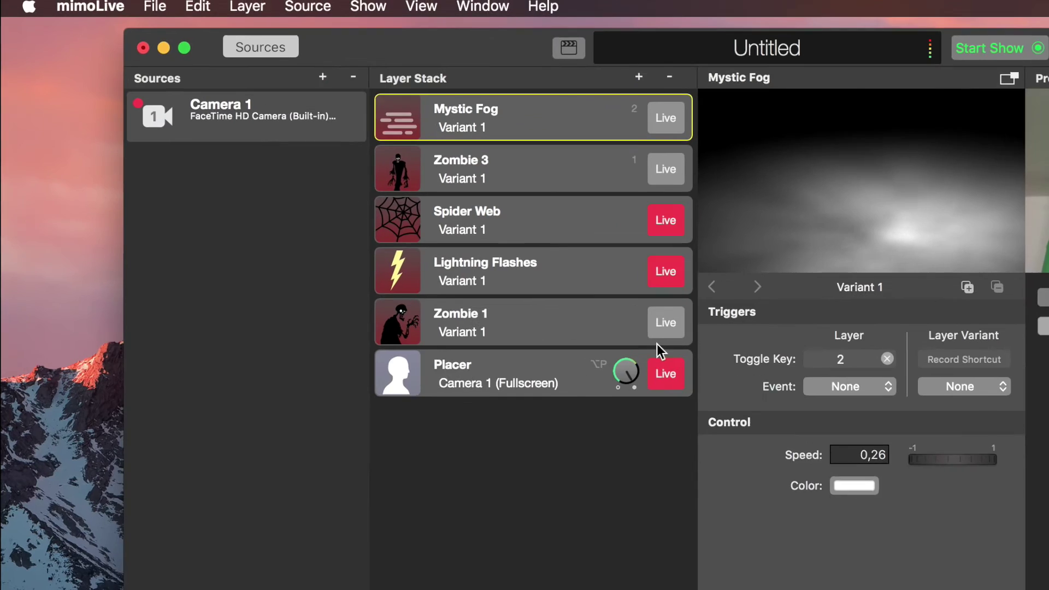
Tick Allow Remote Control Access on the Remote Control tab of mimoLive Preferences.
click(90, 6)
click(160, 116)
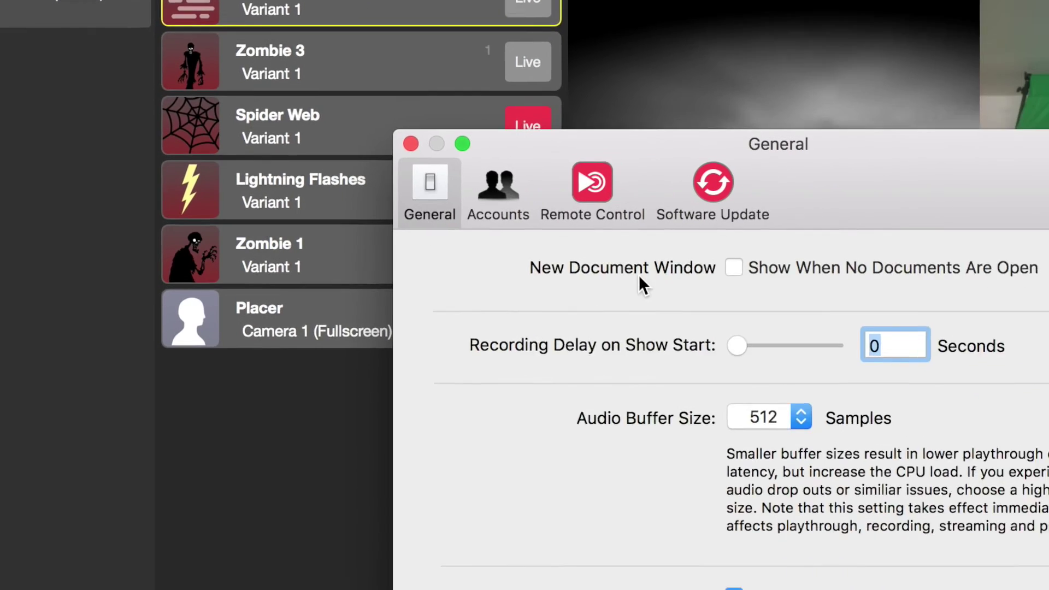
click(590, 194)
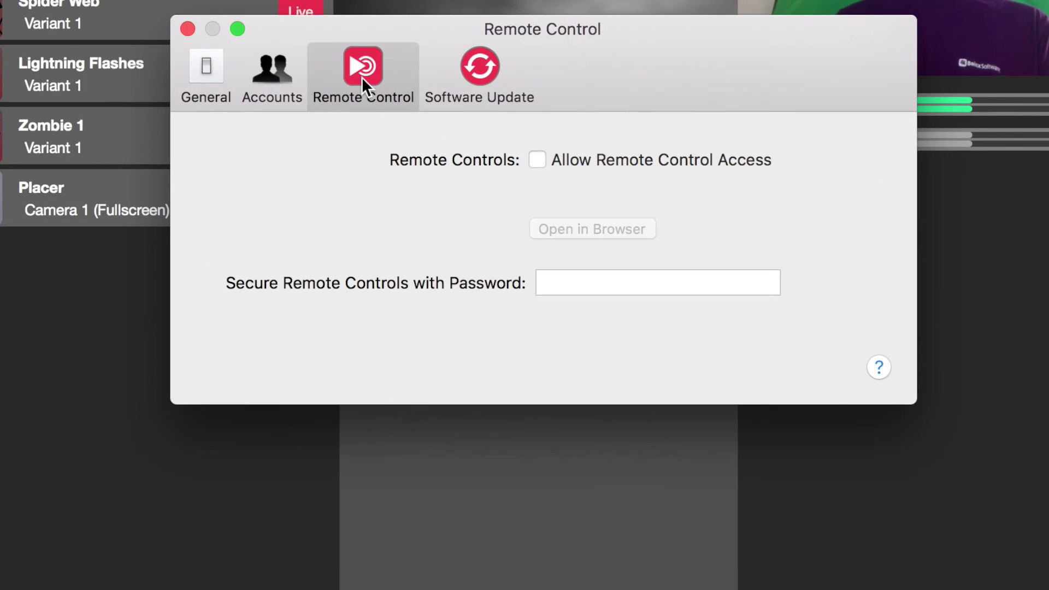
click(537, 160)
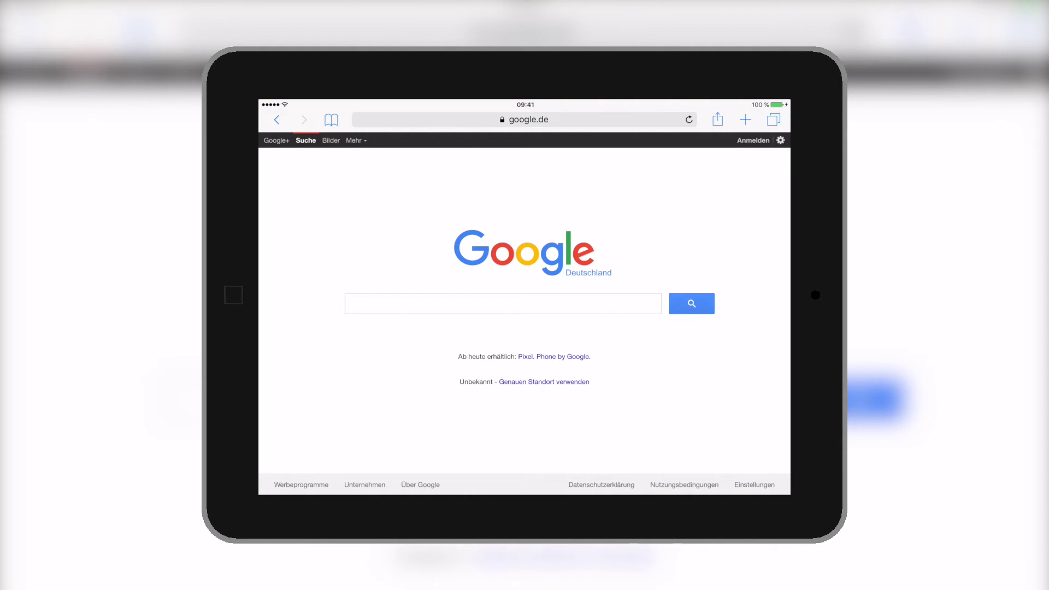
Load the mimoLive remote page at leobook.local:8989 in the iPad's Safari.
click(525, 119)
text(leobo)
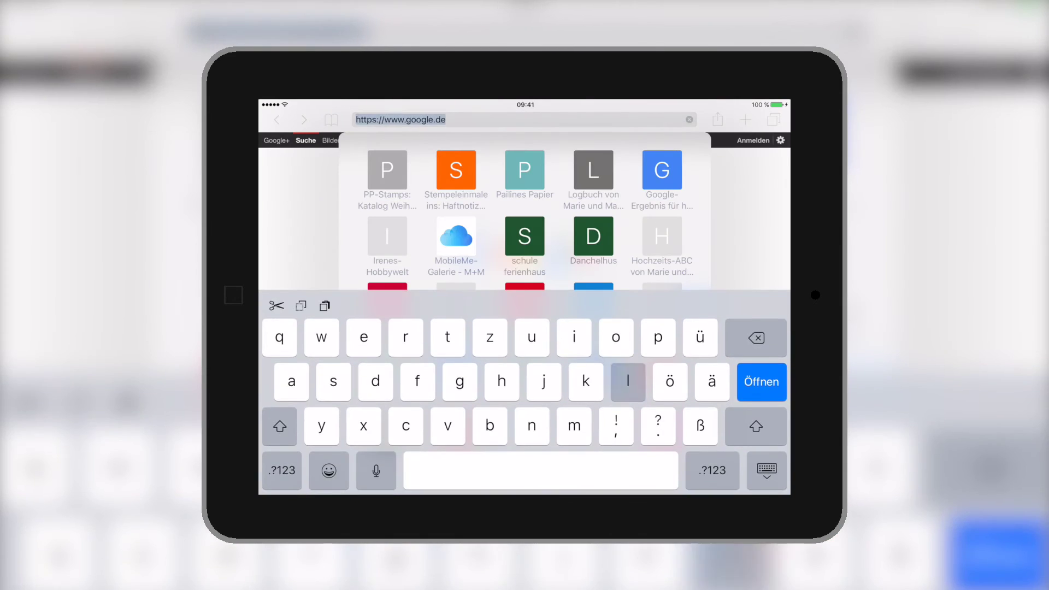
key(Return)
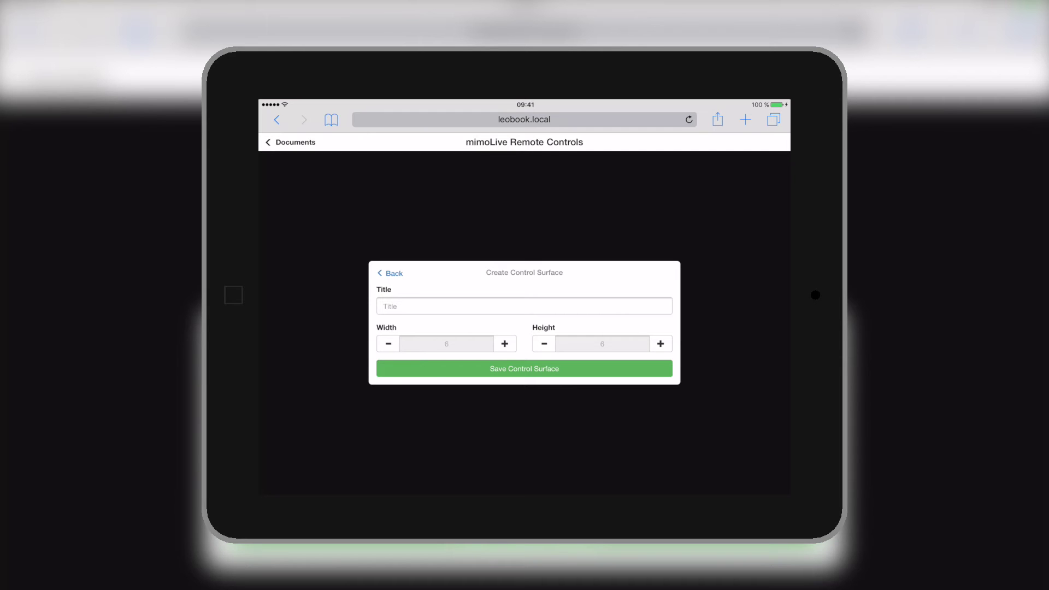
Save a new control surface titled 'Spooky'.
click(524, 306)
text(Spooky)
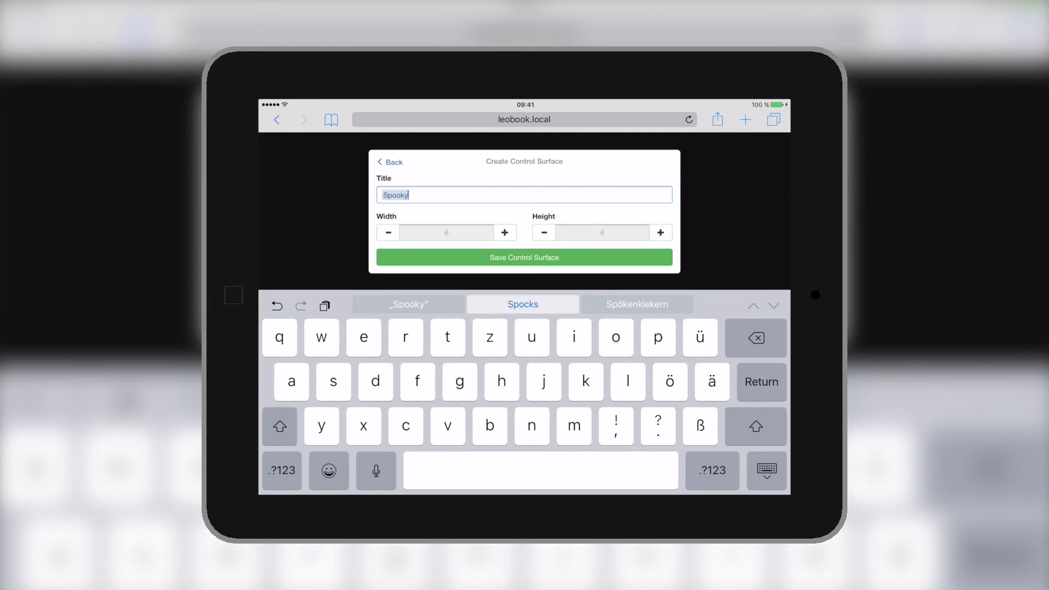
click(524, 257)
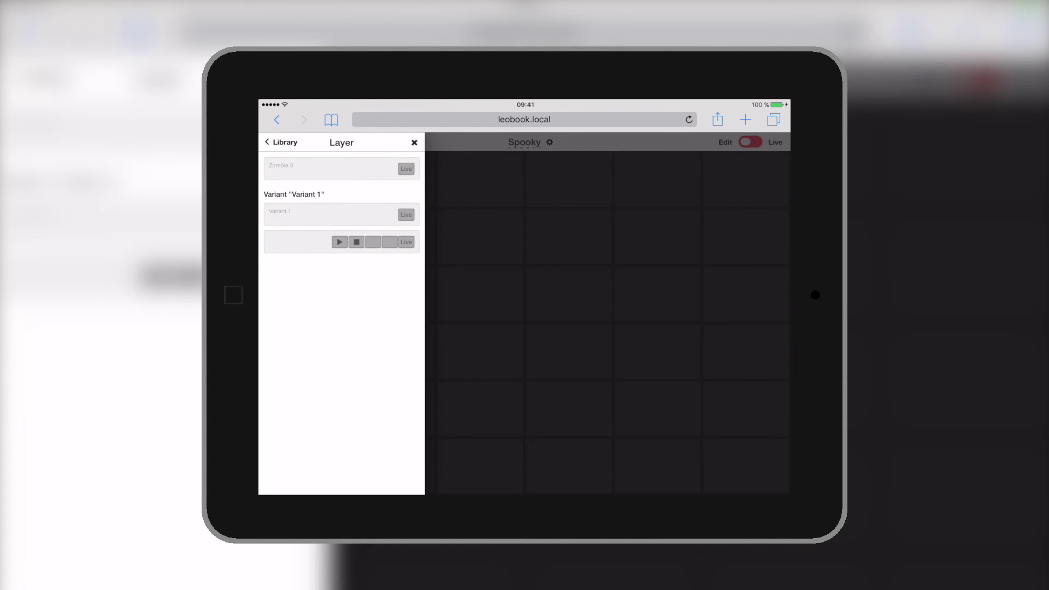
Drag Zombie 3's Start, Stop, Grab, Shiver and Live button bar onto the grid's first row.
drag(344, 243, 336, 183)
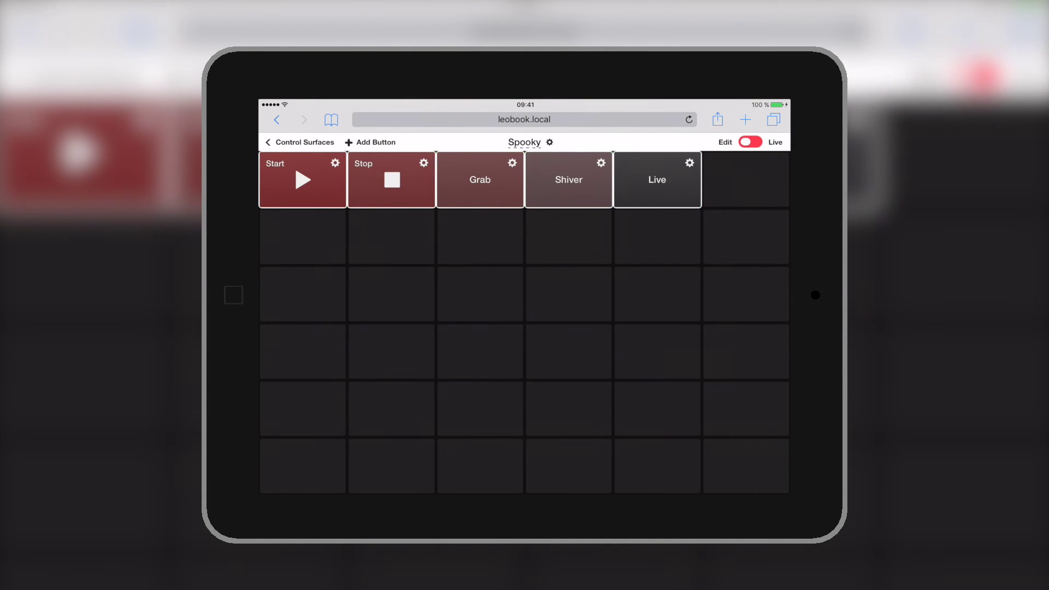
Add a Mystic Fog button in row 2, column 1 of the Spooky surface.
click(370, 142)
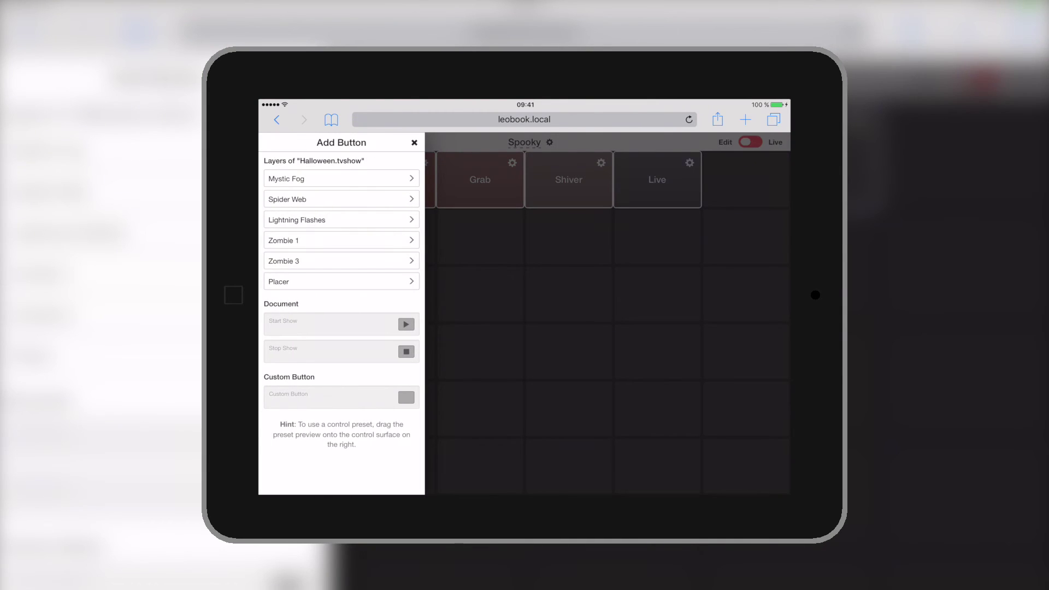
click(284, 179)
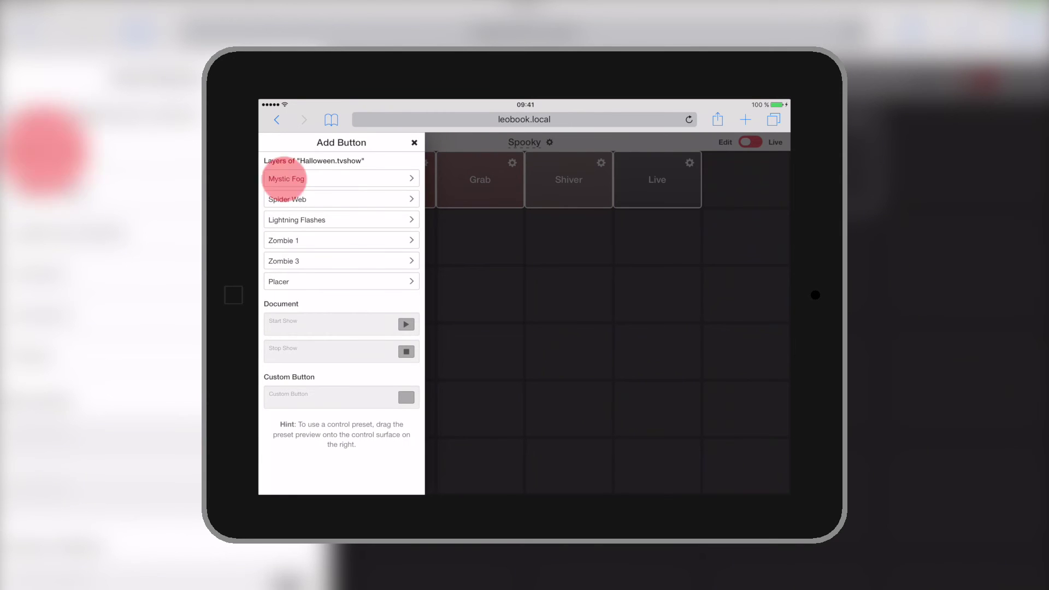
drag(413, 173, 330, 238)
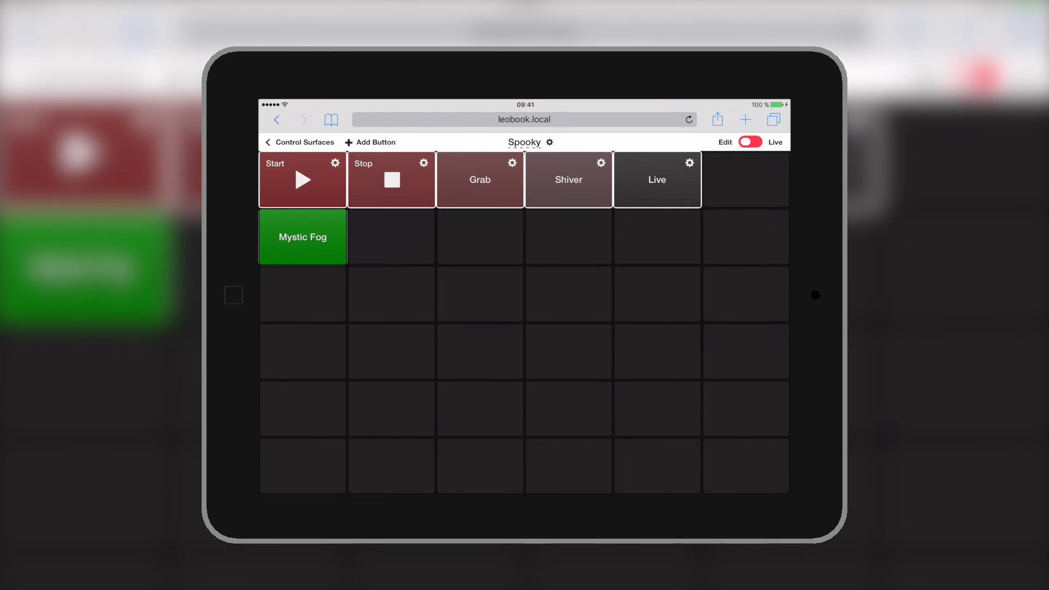
Add Lightning Flashes' Flash Now and Live buttons in row 3.
click(350, 143)
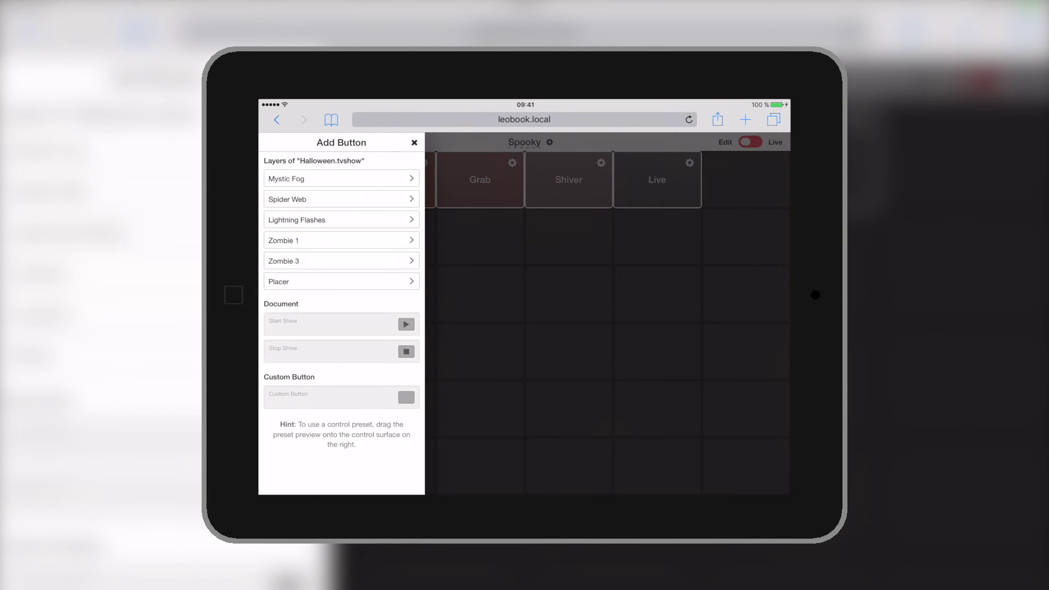
click(297, 220)
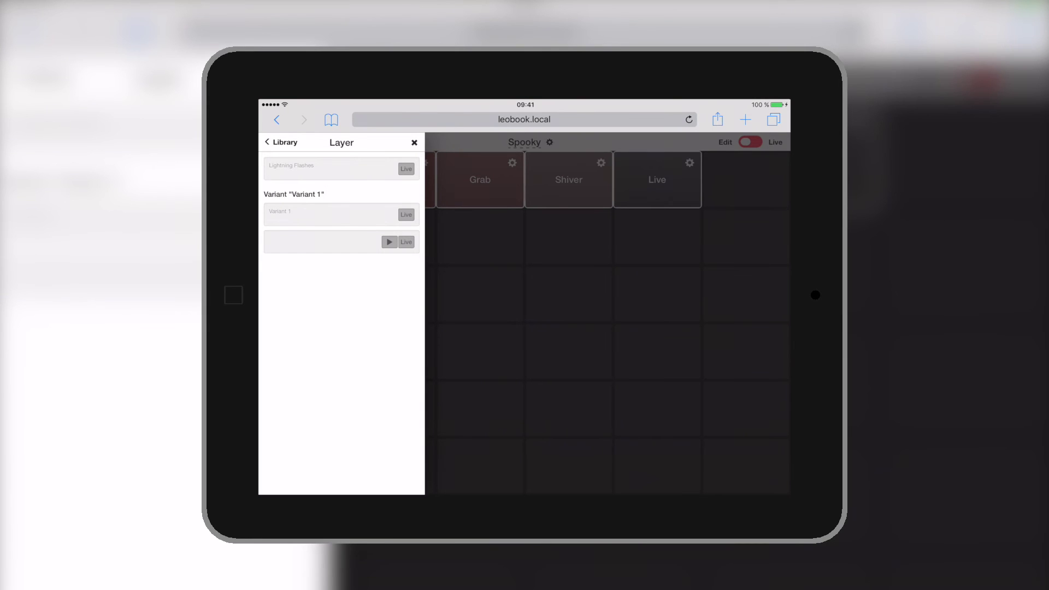
drag(398, 242, 335, 293)
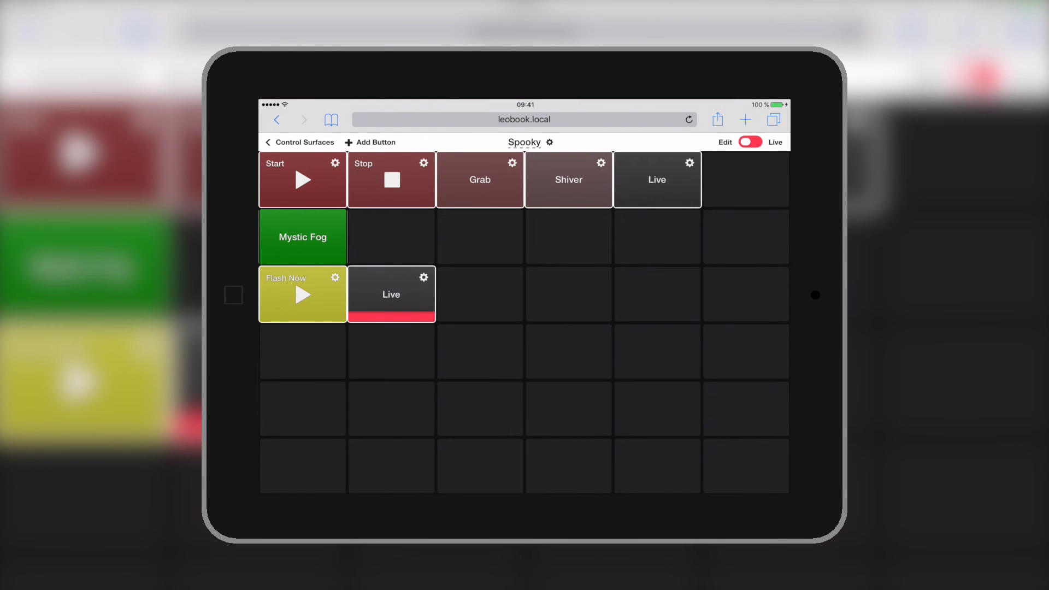
Switch Spooky to Live mode, then put Zombie 3 and Mystic Fog on air.
click(751, 142)
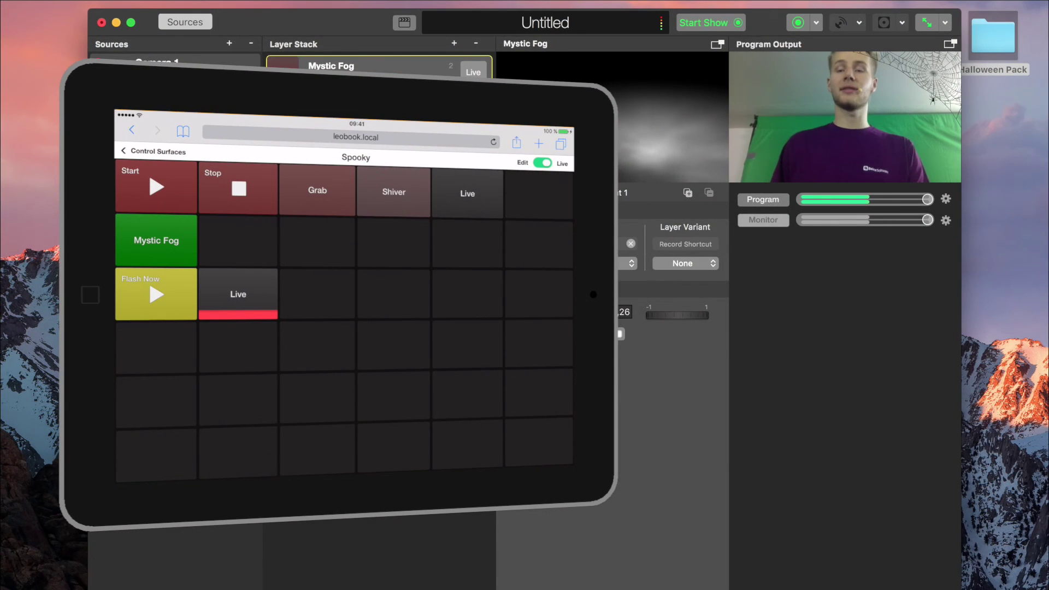
click(467, 193)
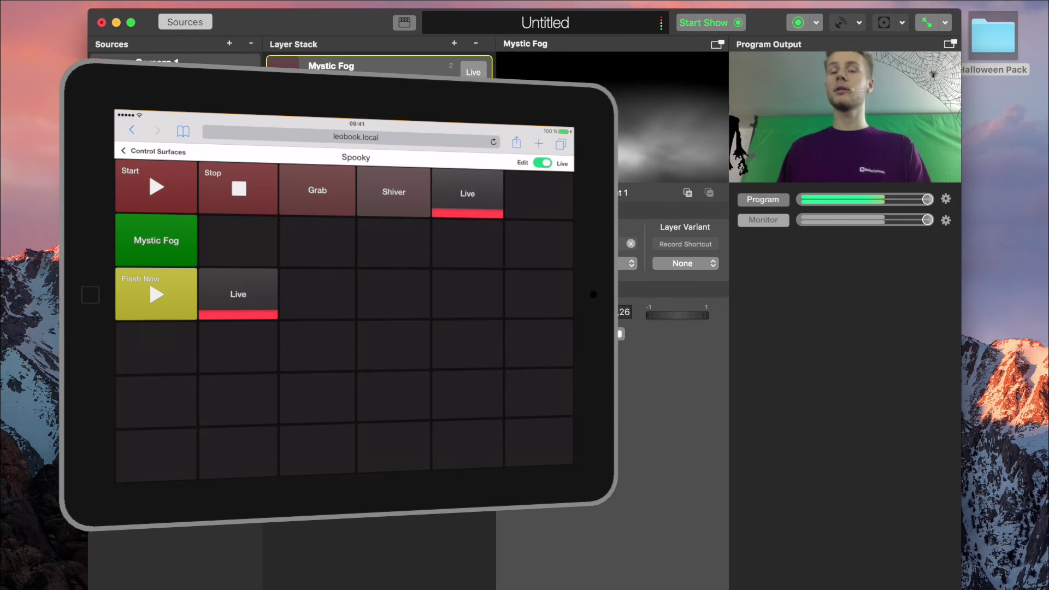
click(157, 240)
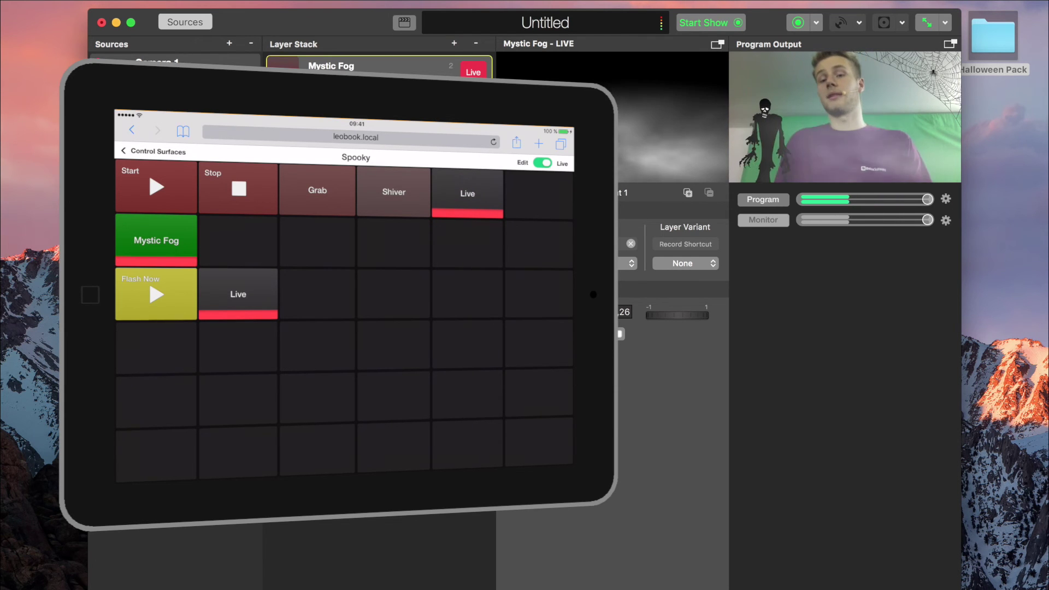